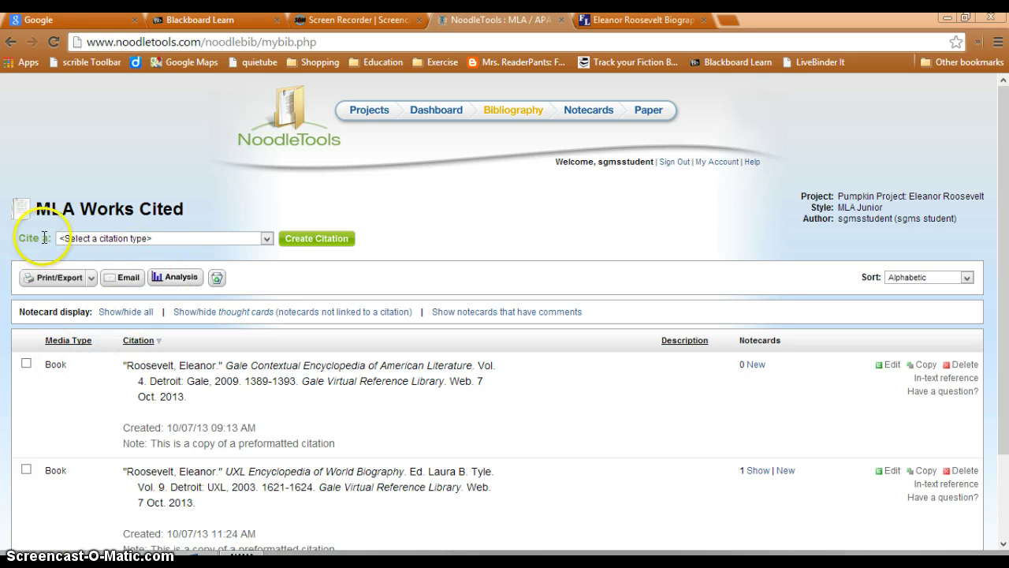
Start a new Web Site citation in the MLA Works Cited list
{"action": "left_click", "coordinate": [267, 239]}
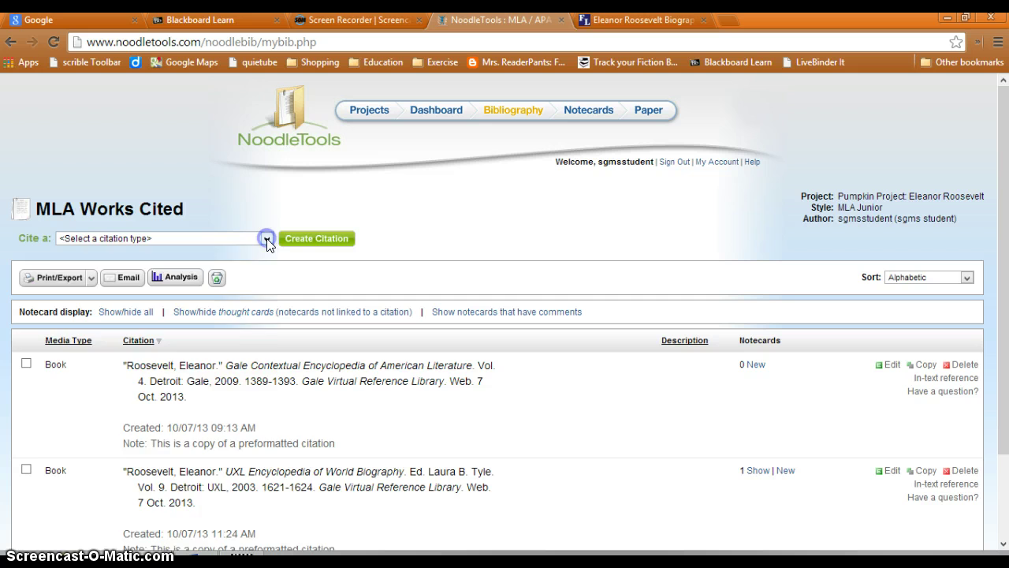
{"action": "left_click_drag", "start_coordinate": [270, 271], "coordinate": [267, 335]}
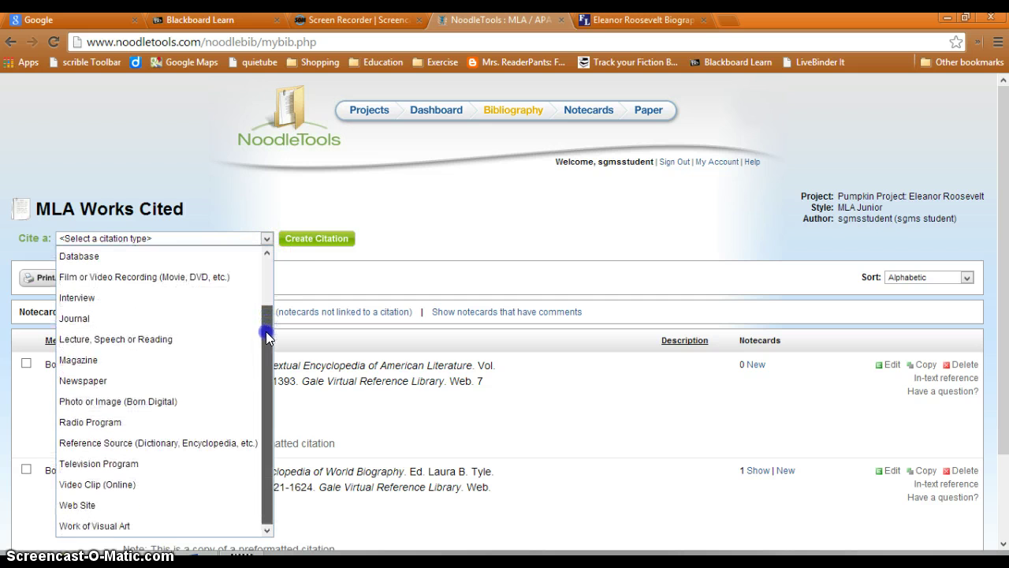
{"action": "left_click", "coordinate": [111, 505]}
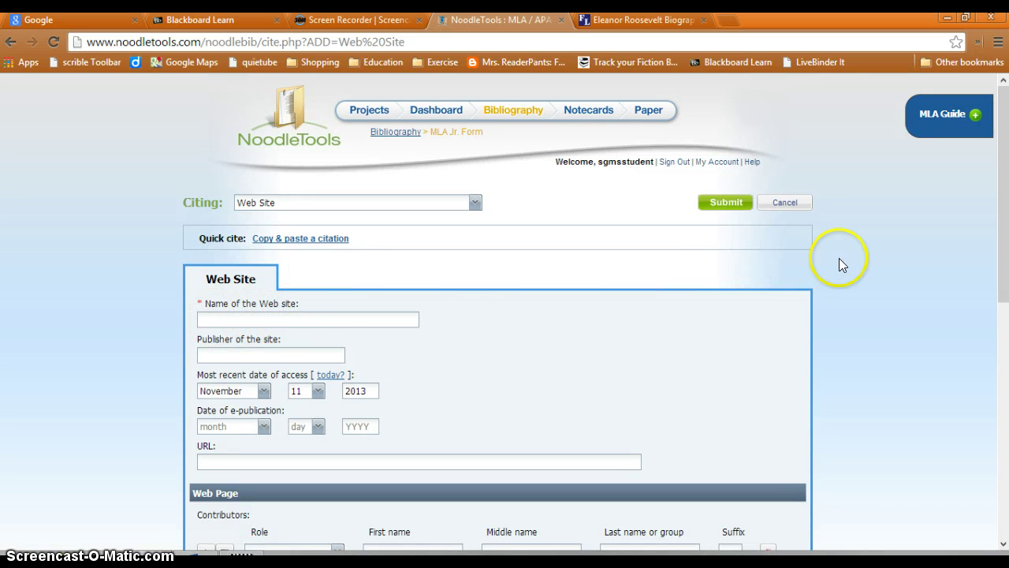
{"action": "left_click_drag", "start_coordinate": [1003, 193], "coordinate": [1003, 257]}
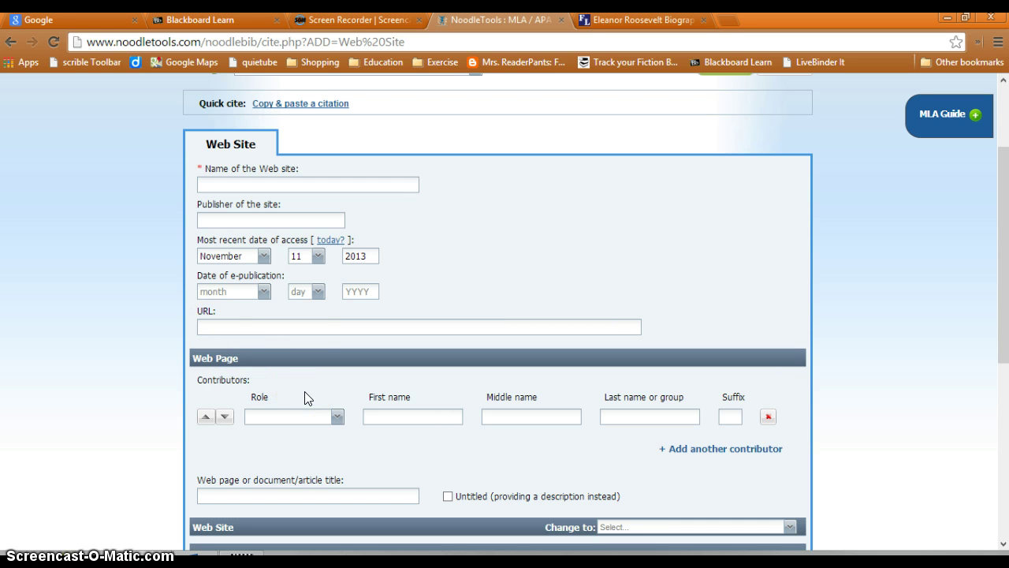
{"action": "left_click", "coordinate": [337, 417]}
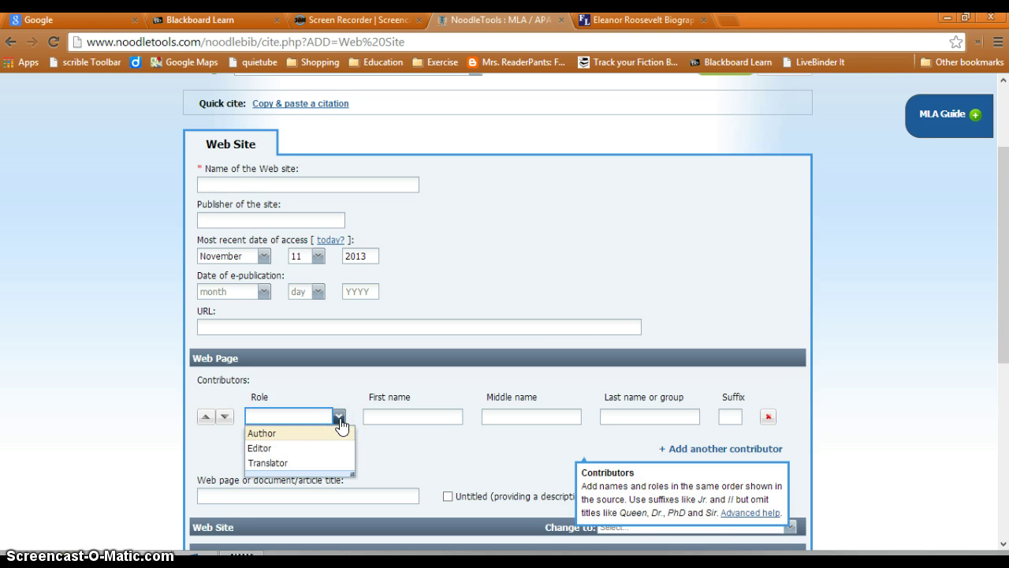
{"action": "left_click", "coordinate": [339, 418]}
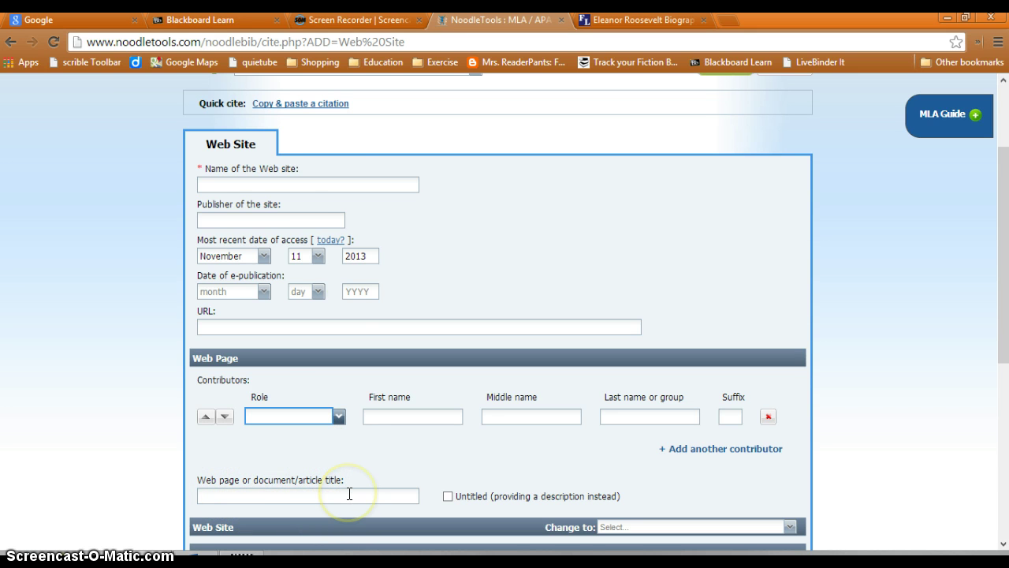
Check the Eleanor Roosevelt biography page for its site name and enter "National First Ladies Library" as the name of the Web site
{"action": "left_click", "coordinate": [346, 183]}
{"action": "left_click", "coordinate": [631, 23]}
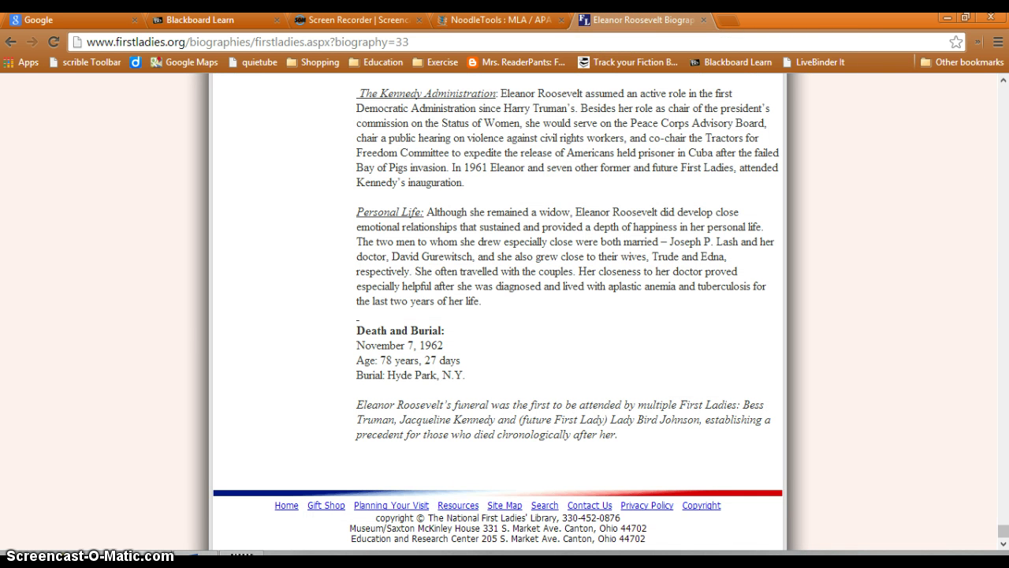
{"action": "left_click_drag", "start_coordinate": [1002, 529], "coordinate": [998, 90]}
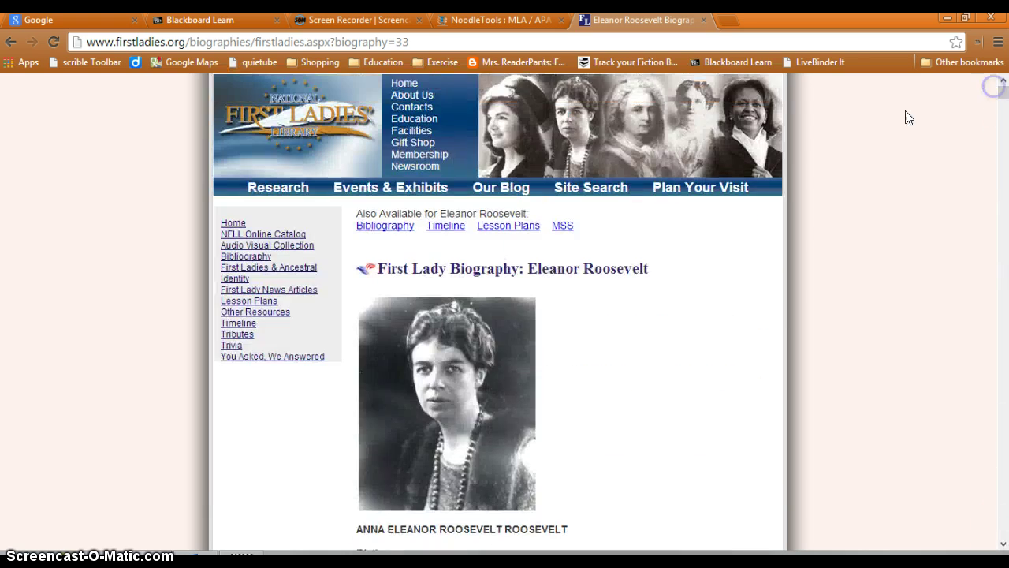
{"action": "left_click", "coordinate": [730, 250]}
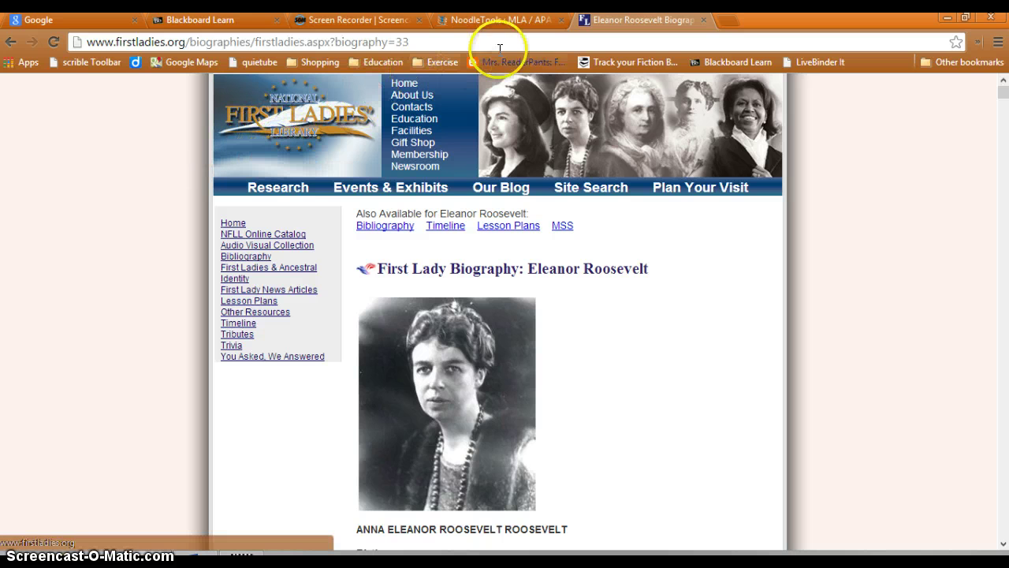
{"action": "left_click", "coordinate": [507, 20]}
{"action": "left_click", "coordinate": [291, 185]}
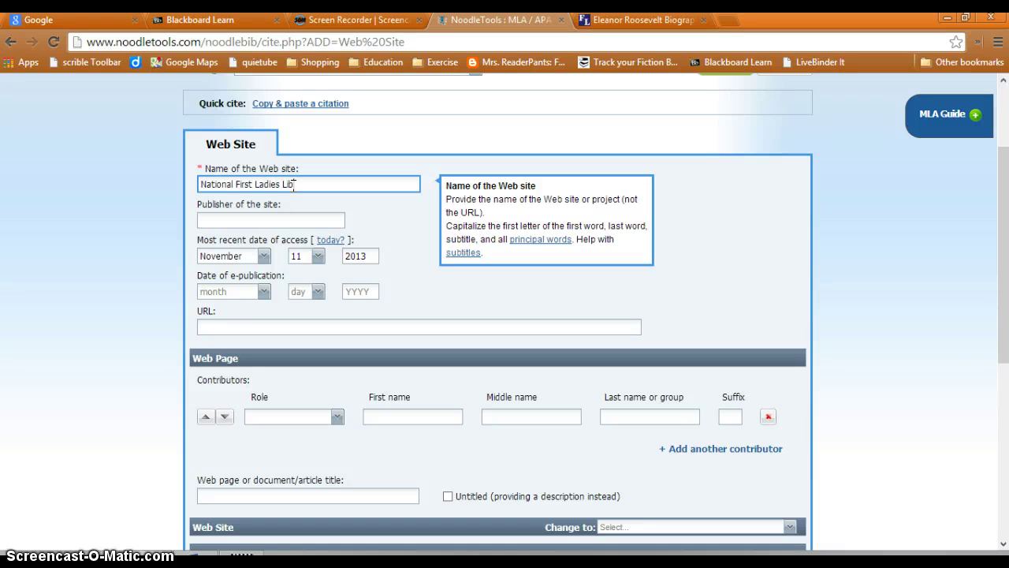
{"action": "left_click", "coordinate": [230, 219]}
{"action": "left_click", "coordinate": [582, 95]}
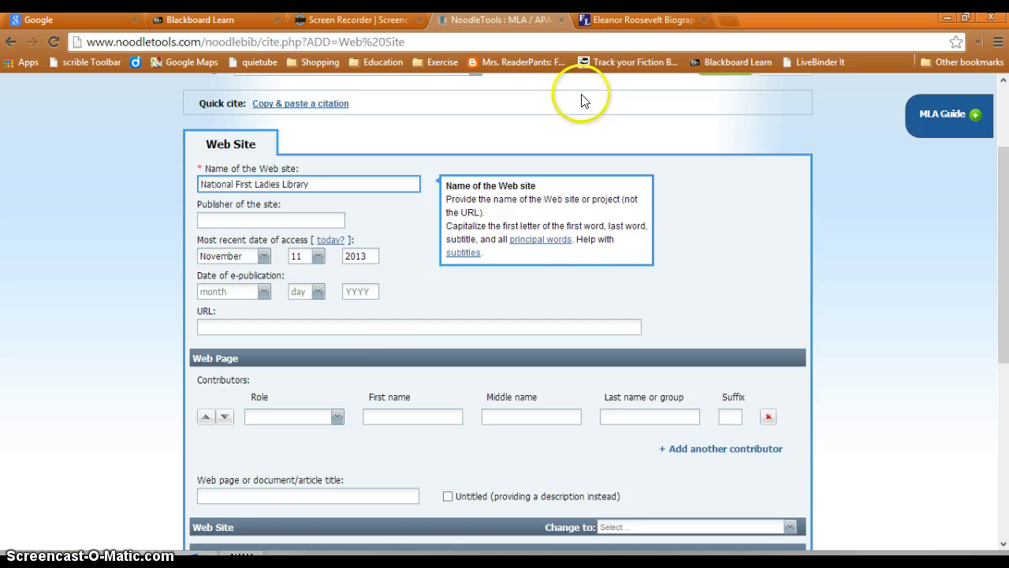
Copy the publisher name "National First Ladies' Library" from the copyright line at the foot of the biography page
{"action": "left_click", "coordinate": [617, 22]}
{"action": "left_click", "coordinate": [585, 224]}
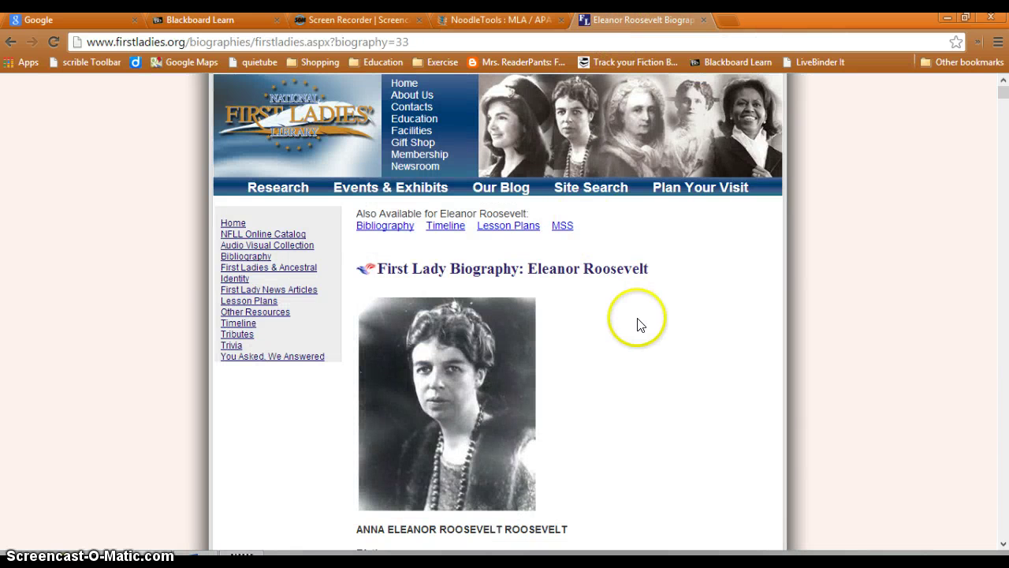
{"action": "scroll", "coordinate": [637, 323], "scroll_direction": "down", "scroll_amount": 1}
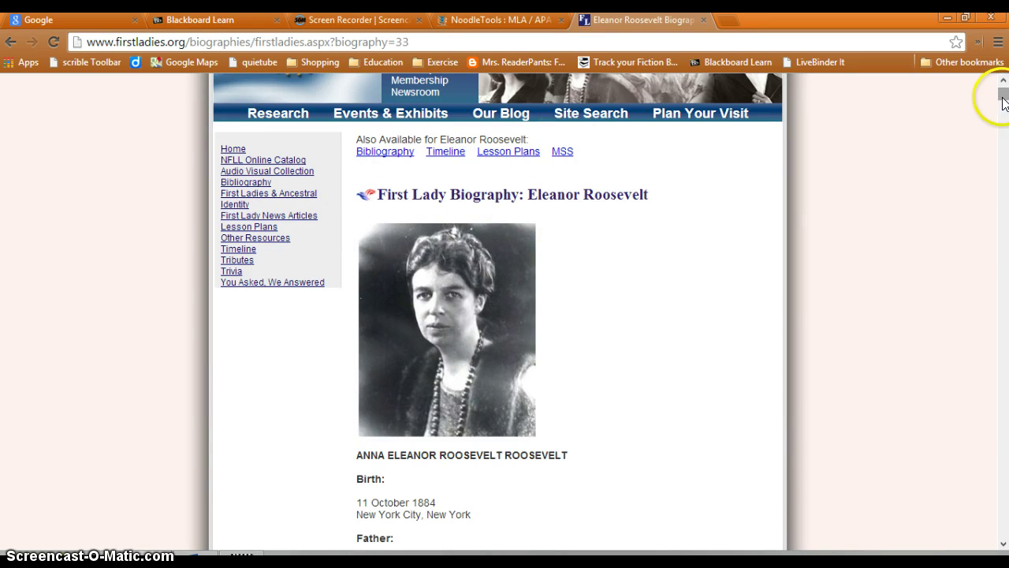
{"action": "scroll", "coordinate": [996, 100], "scroll_direction": "down", "scroll_amount": 1}
{"action": "left_click_drag", "start_coordinate": [1003, 96], "coordinate": [1003, 530]}
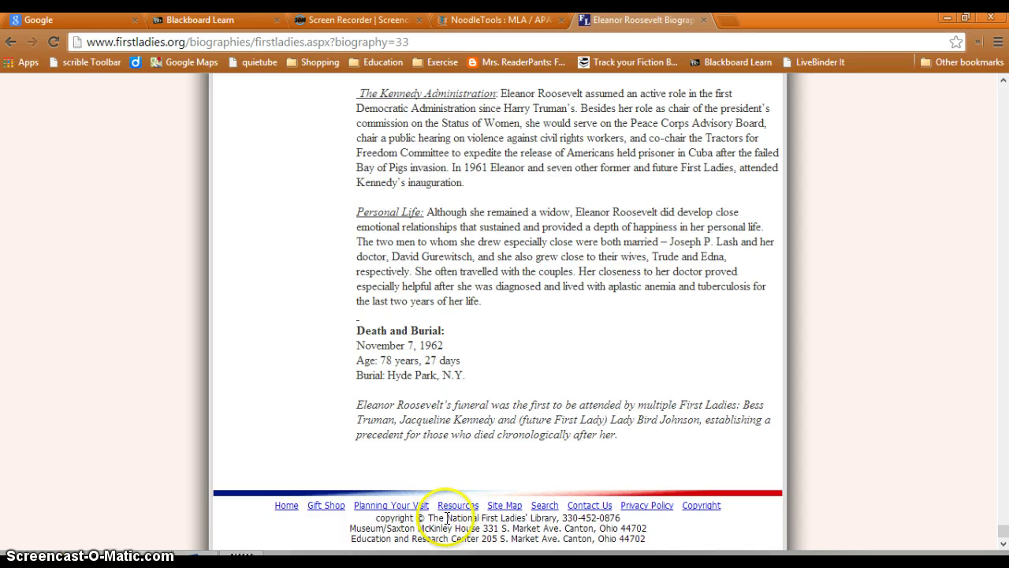
{"action": "left_click_drag", "start_coordinate": [447, 517], "coordinate": [550, 516]}
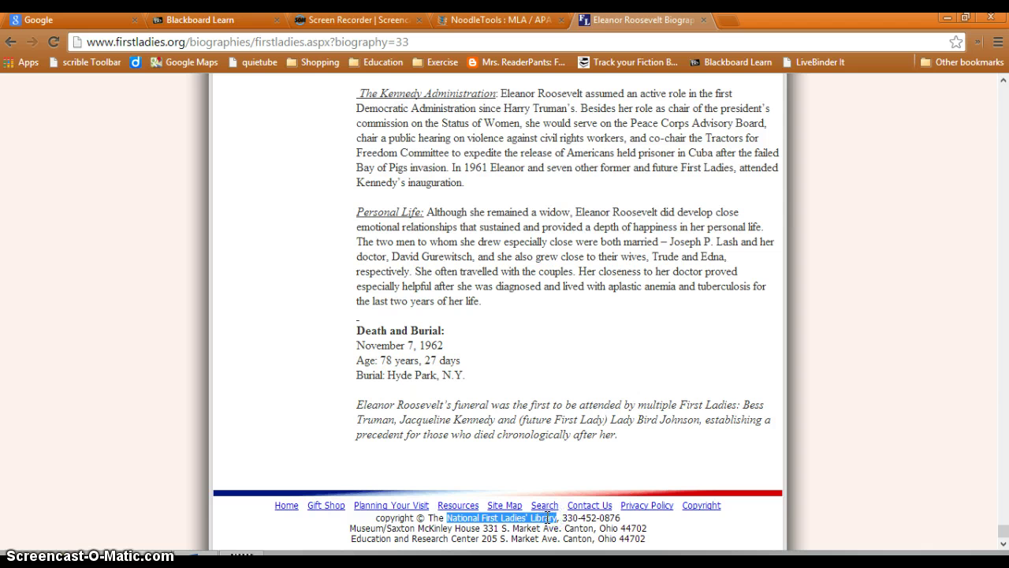
{"action": "right_click", "coordinate": [547, 517]}
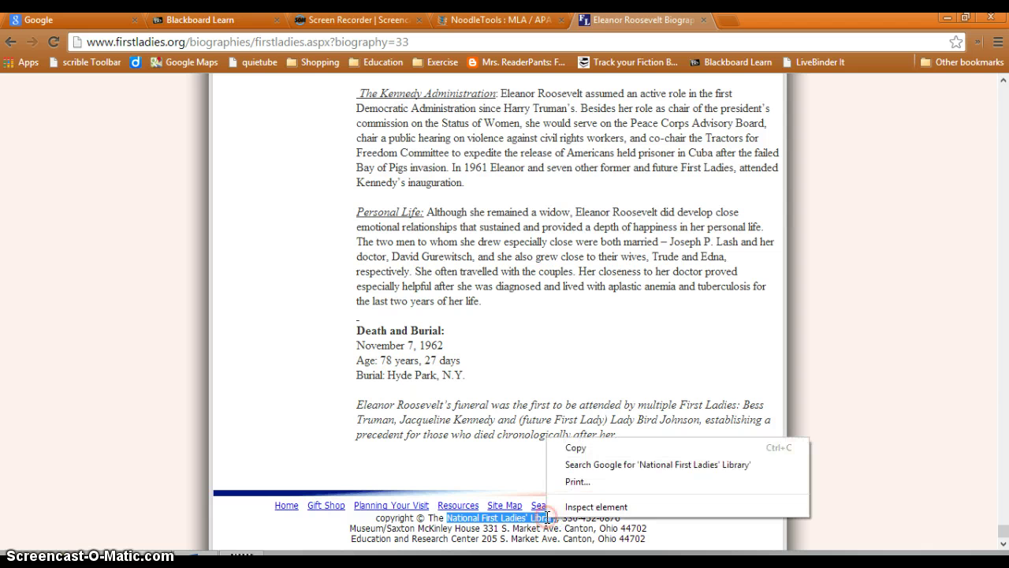
{"action": "left_click", "coordinate": [566, 453]}
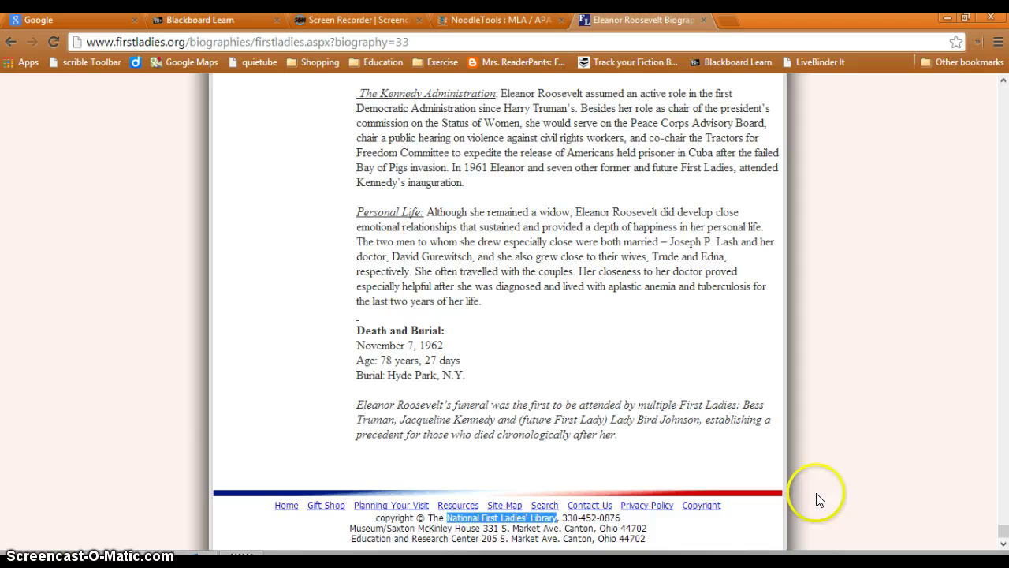
{"action": "left_click", "coordinate": [891, 457]}
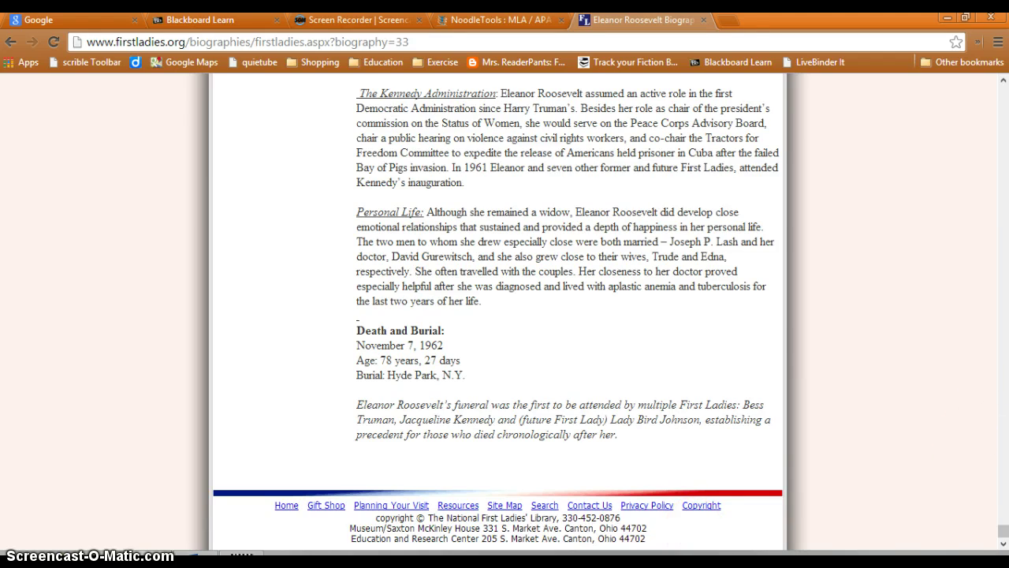
Paste "National First Ladies' Library" as the publisher of the site in the citation form
{"action": "left_click_drag", "start_coordinate": [998, 524], "coordinate": [968, 88]}
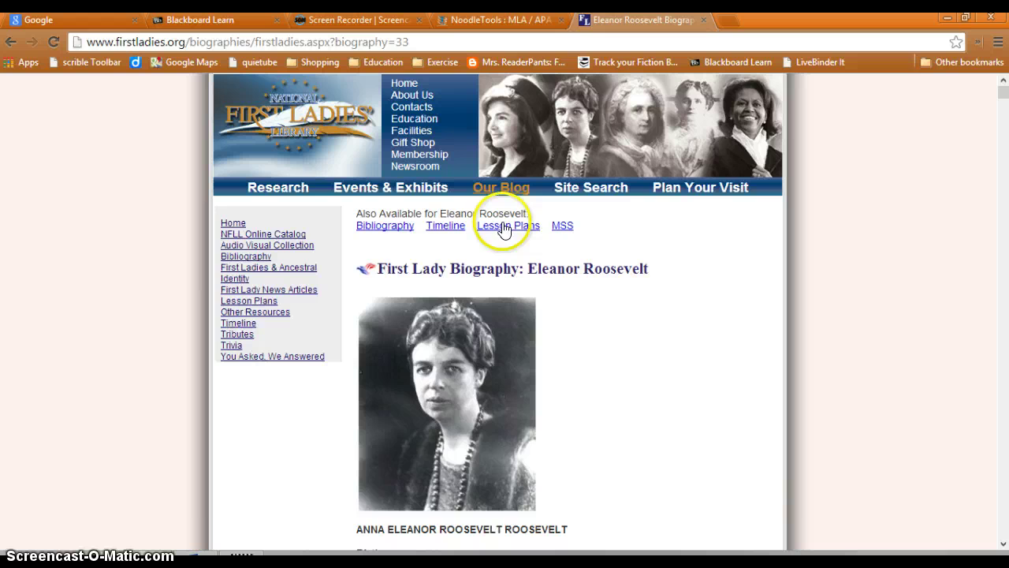
{"action": "left_click", "coordinate": [479, 20]}
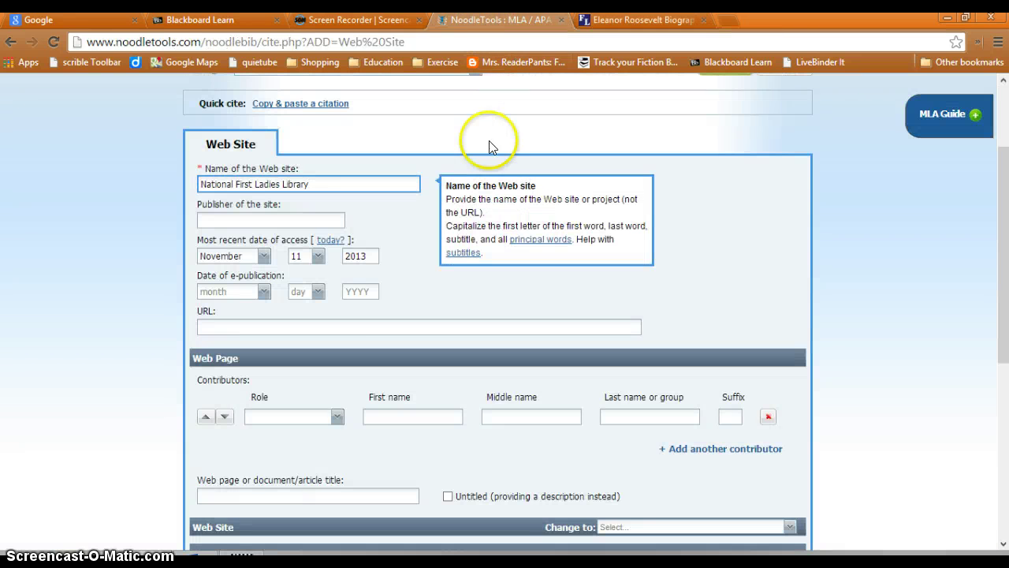
{"action": "left_click", "coordinate": [260, 220]}
{"action": "right_click", "coordinate": [261, 221]}
{"action": "left_click", "coordinate": [288, 302]}
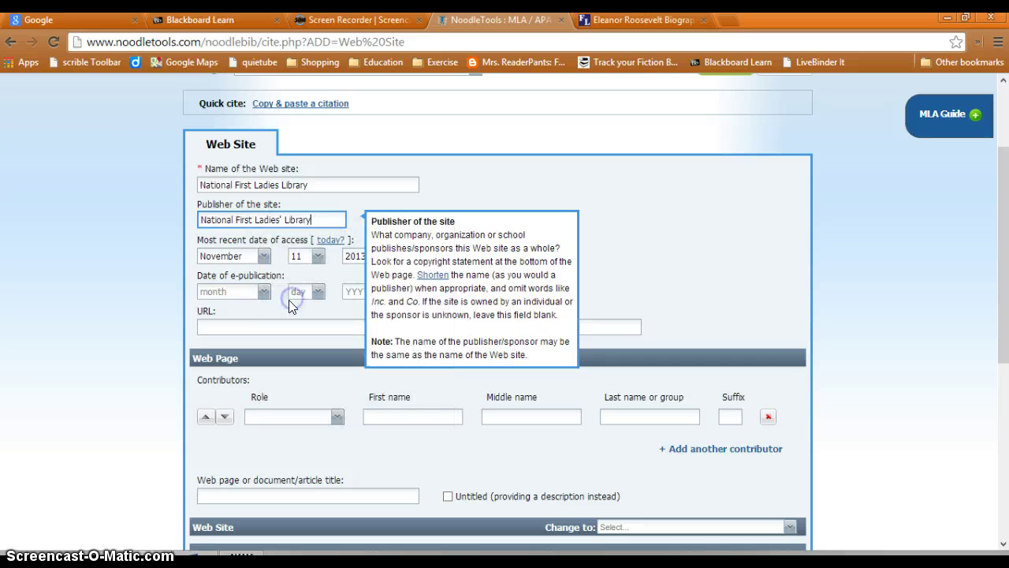
{"action": "left_click", "coordinate": [134, 311]}
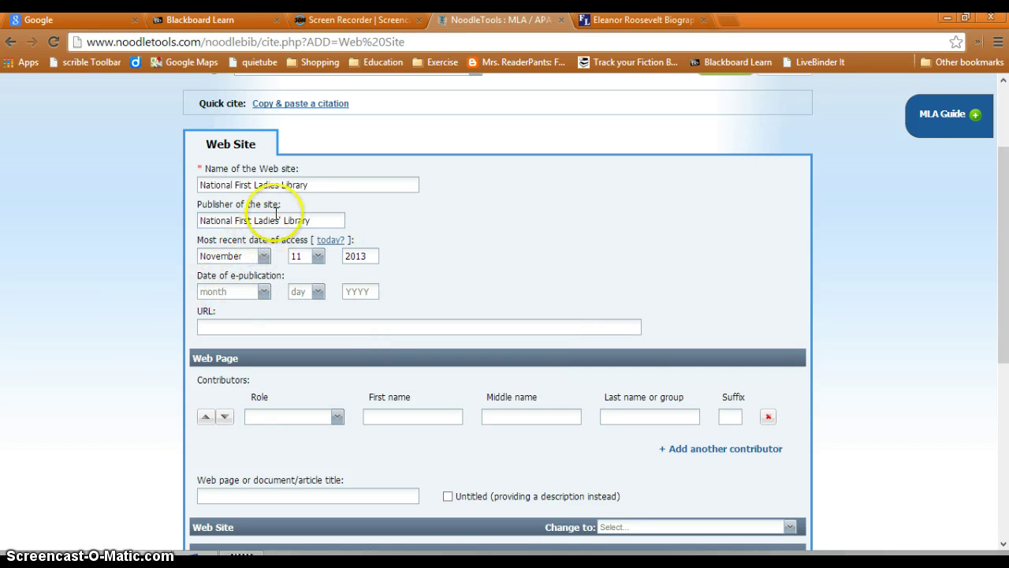
Correct the Web site name to "National First Ladies' Library" with its apostrophe and remove the empty contributor row
{"action": "left_click", "coordinate": [277, 183]}
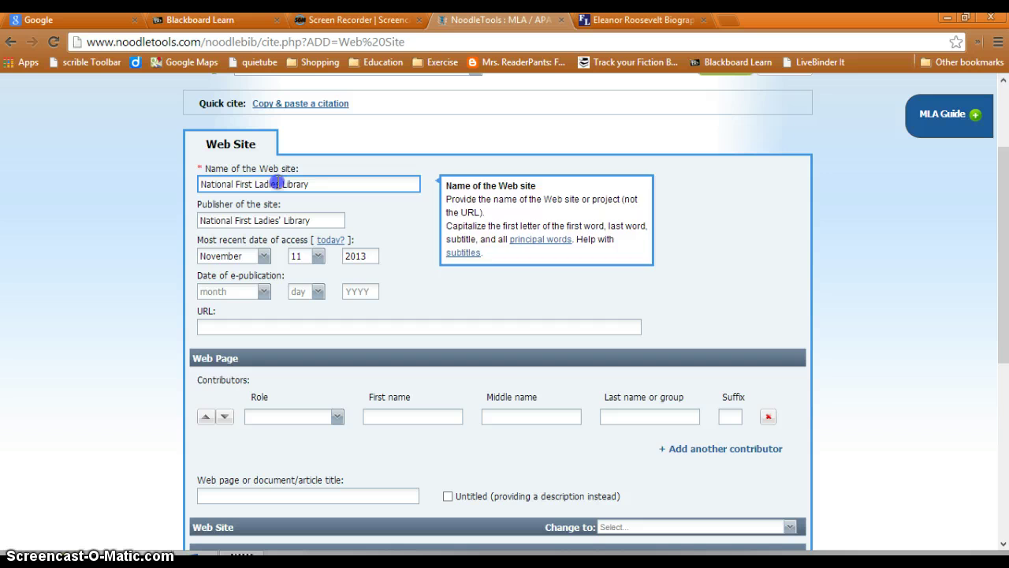
{"action": "left_click", "coordinate": [277, 184]}
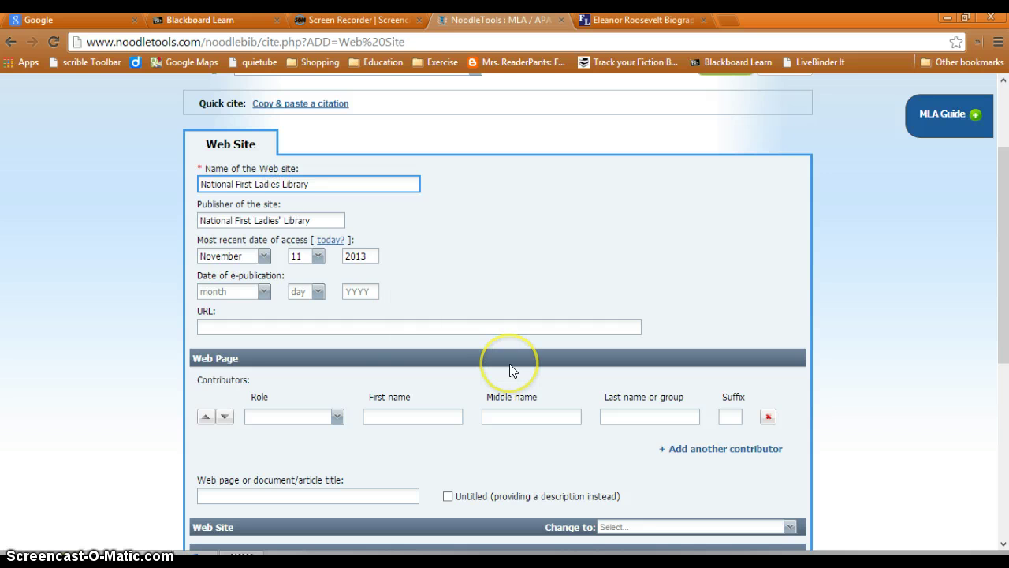
{"action": "type", "text": "'"}
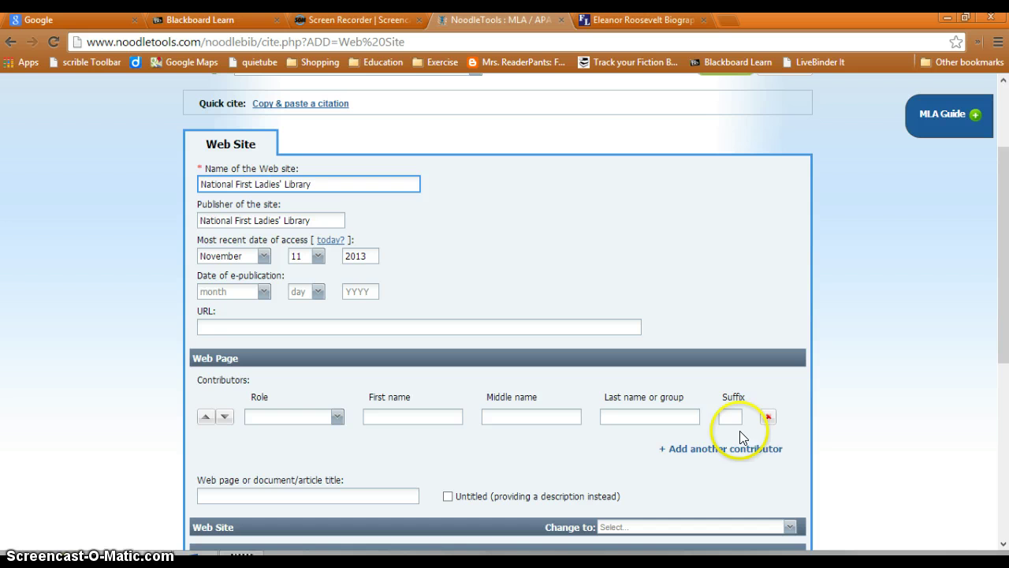
{"action": "left_click", "coordinate": [767, 419]}
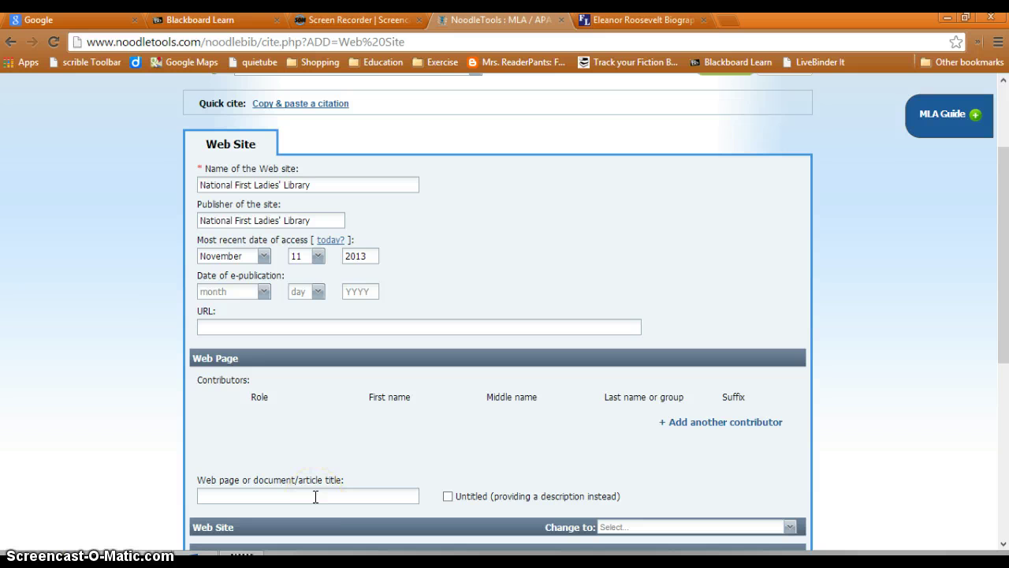
{"action": "left_click", "coordinate": [626, 22]}
{"action": "left_click", "coordinate": [281, 43]}
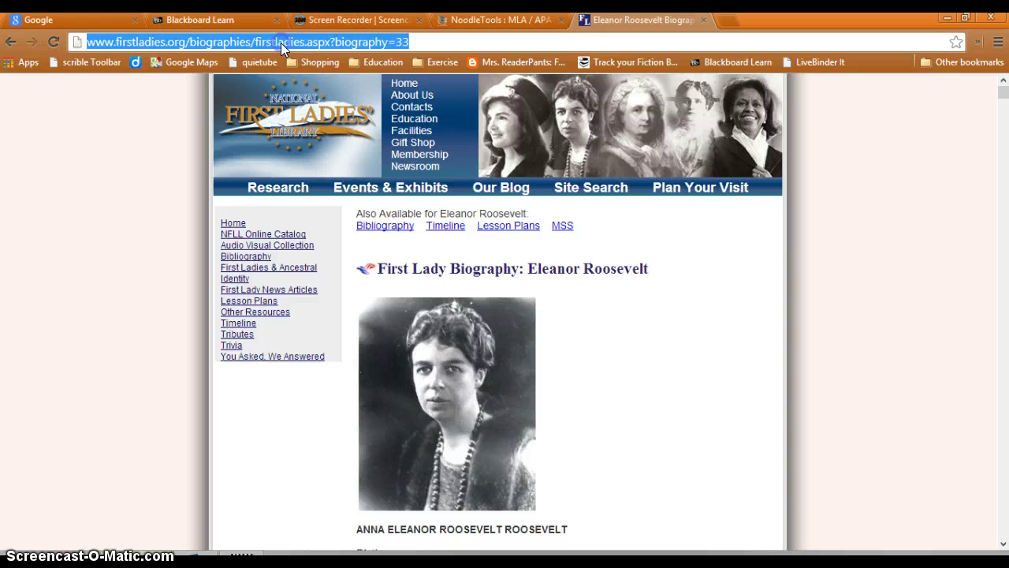
{"action": "right_click", "coordinate": [281, 43]}
{"action": "left_click", "coordinate": [320, 73]}
{"action": "left_click", "coordinate": [518, 23]}
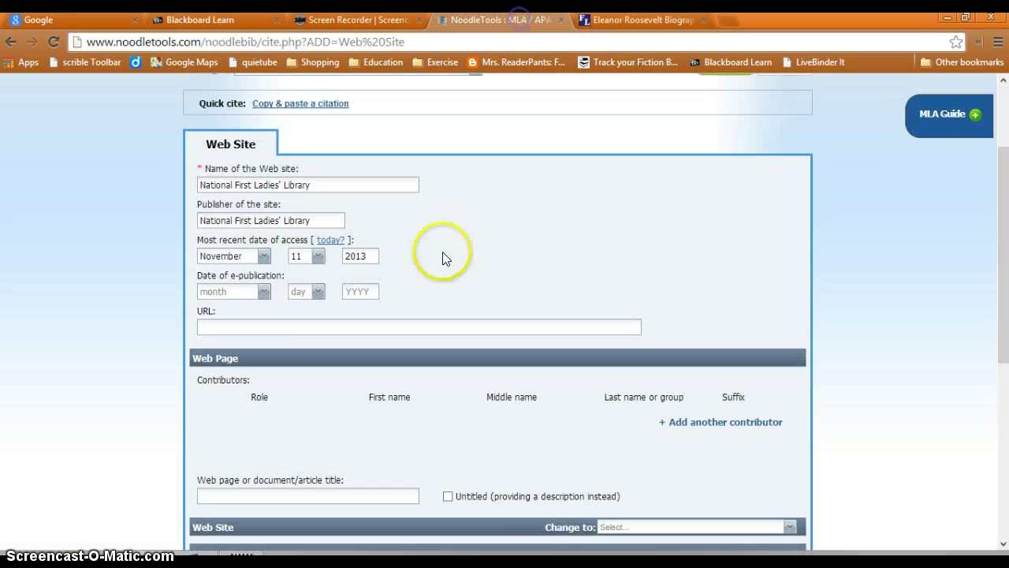
{"action": "left_click", "coordinate": [313, 328]}
{"action": "right_click", "coordinate": [312, 326]}
{"action": "left_click", "coordinate": [358, 416]}
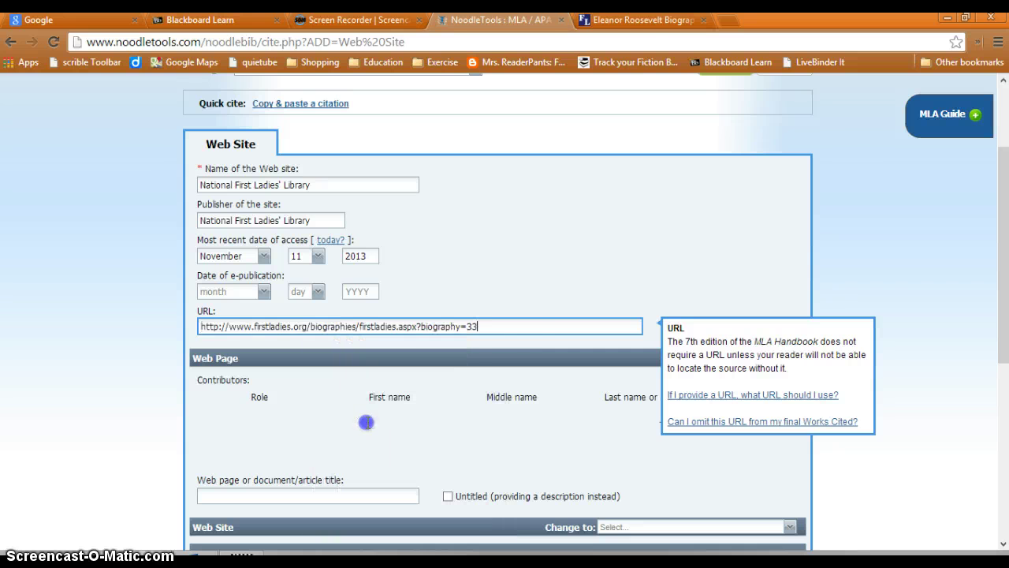
Copy the heading "First Lady Biography: Eleanor Roosevelt" from the biography page into the citation's web page title
{"action": "left_click", "coordinate": [640, 20]}
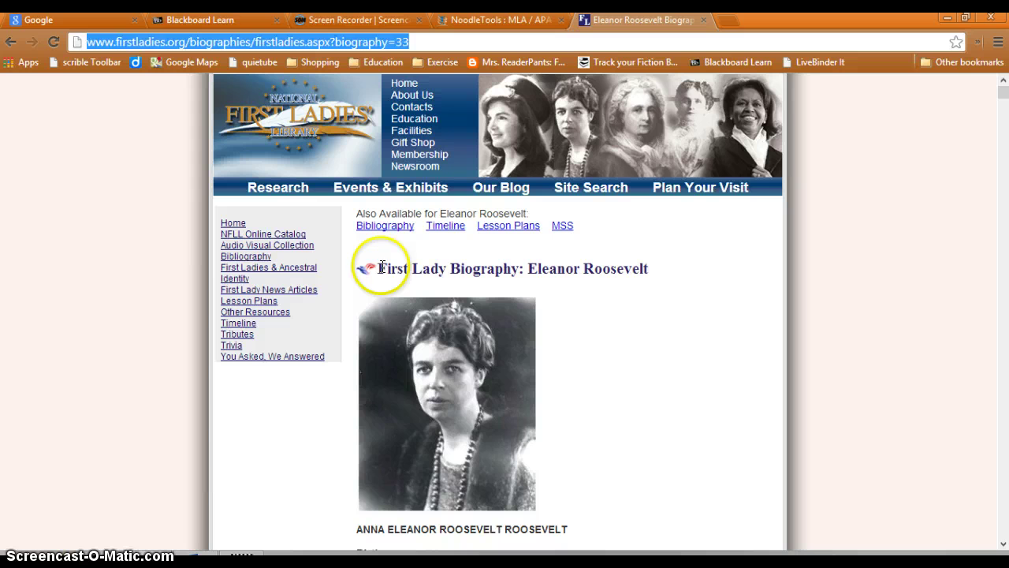
{"action": "left_click_drag", "start_coordinate": [379, 268], "coordinate": [650, 269]}
{"action": "right_click", "coordinate": [646, 268]}
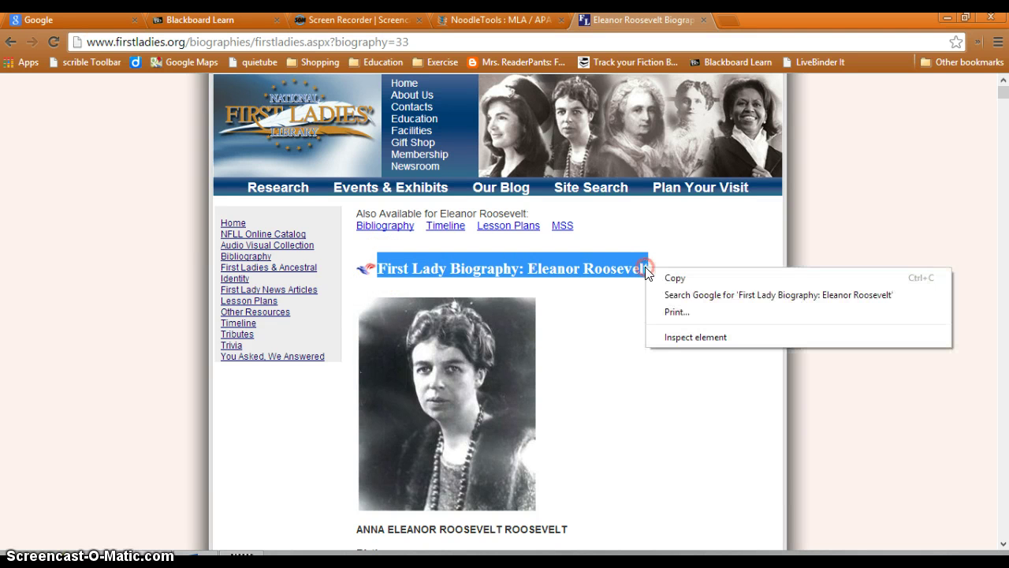
{"action": "left_click", "coordinate": [684, 283]}
{"action": "left_click", "coordinate": [500, 19]}
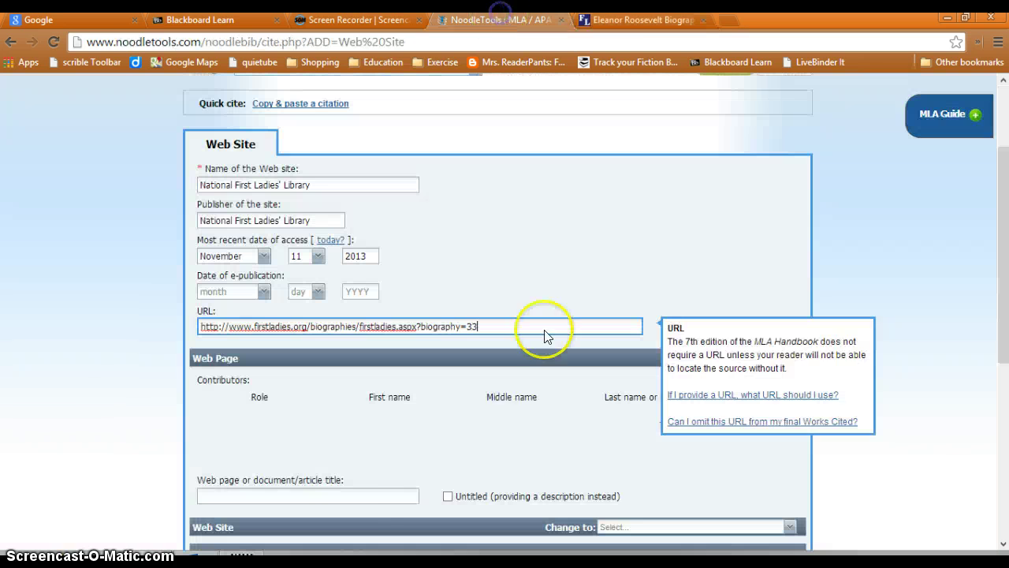
{"action": "left_click", "coordinate": [399, 497]}
{"action": "right_click", "coordinate": [395, 499]}
{"action": "left_click", "coordinate": [430, 379]}
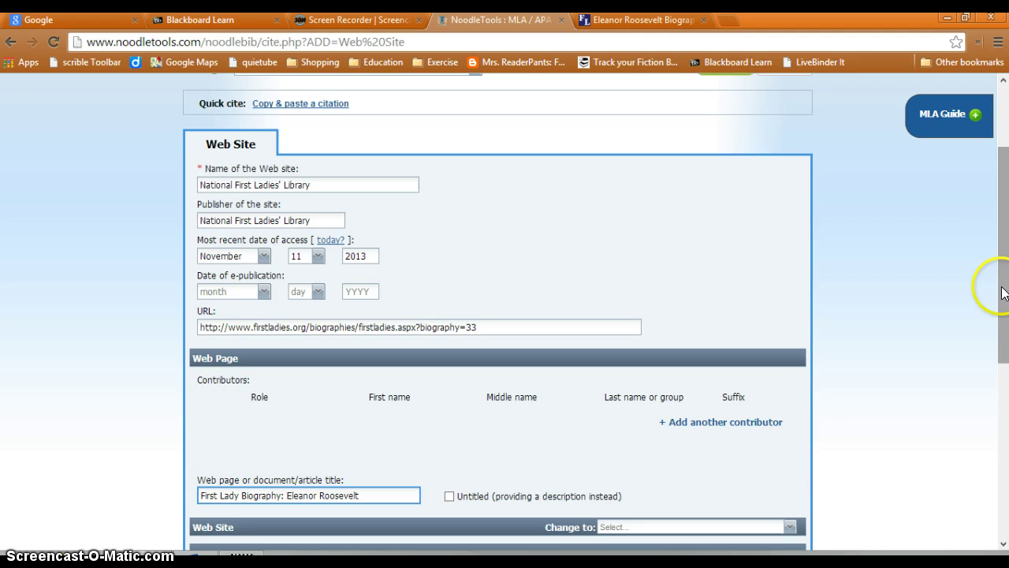
Submit the completed Web Site citation and look over the entries in the works cited list
{"action": "scroll", "coordinate": [991, 288], "scroll_direction": "down", "scroll_amount": 2}
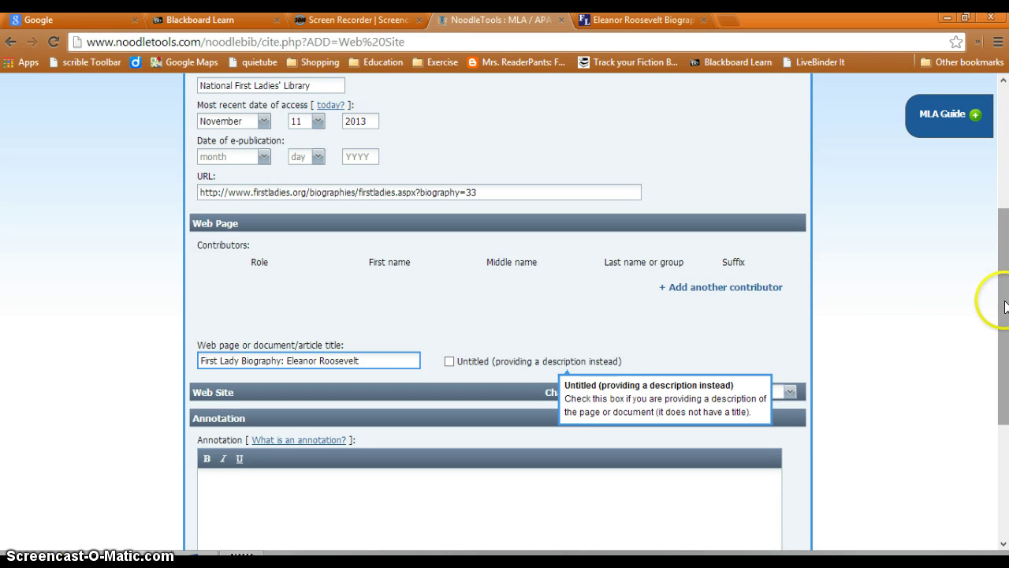
{"action": "left_click_drag", "start_coordinate": [1005, 307], "coordinate": [1005, 418]}
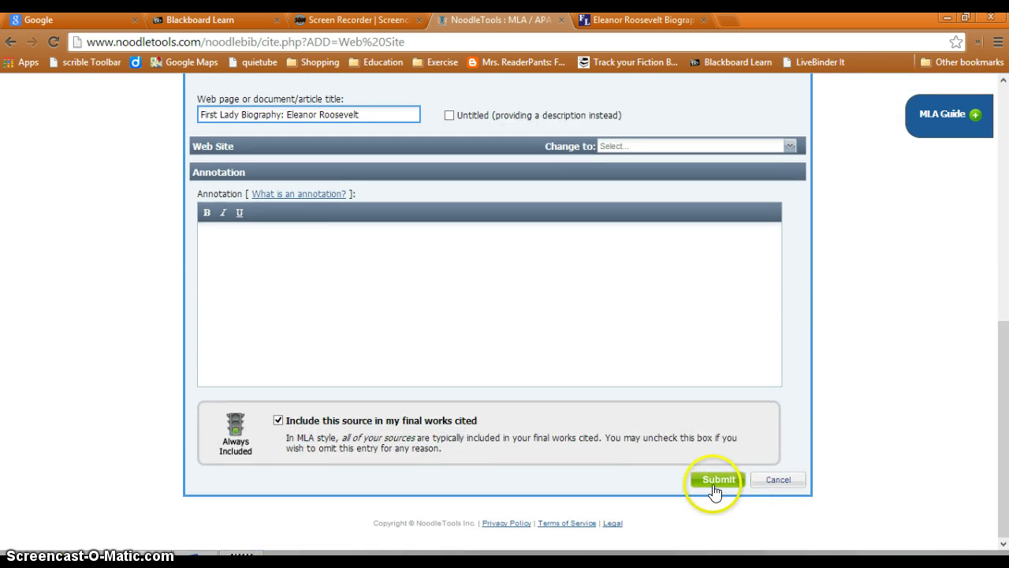
{"action": "left_click", "coordinate": [716, 481]}
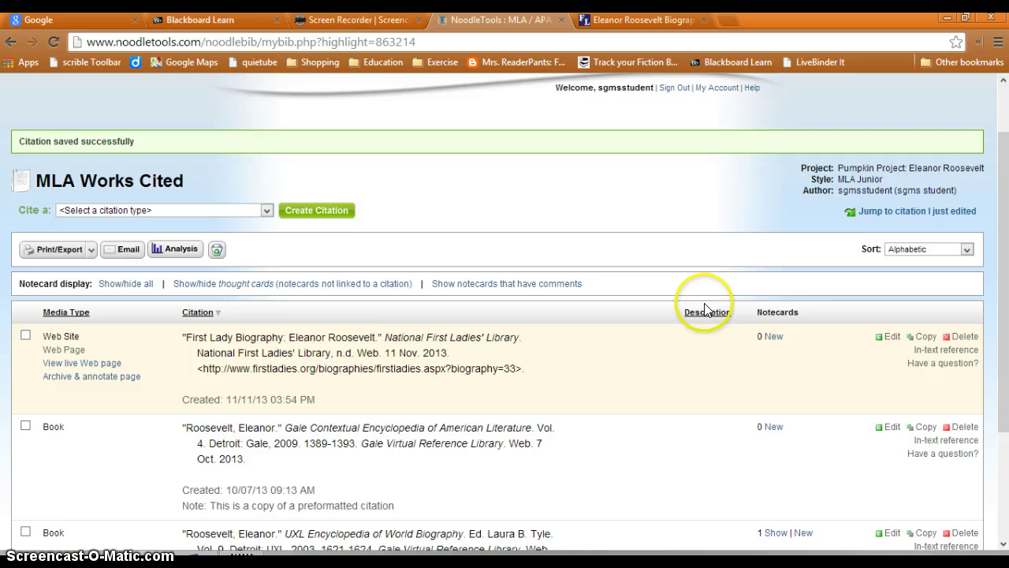
{"action": "scroll", "coordinate": [706, 309], "scroll_direction": "down", "scroll_amount": 1}
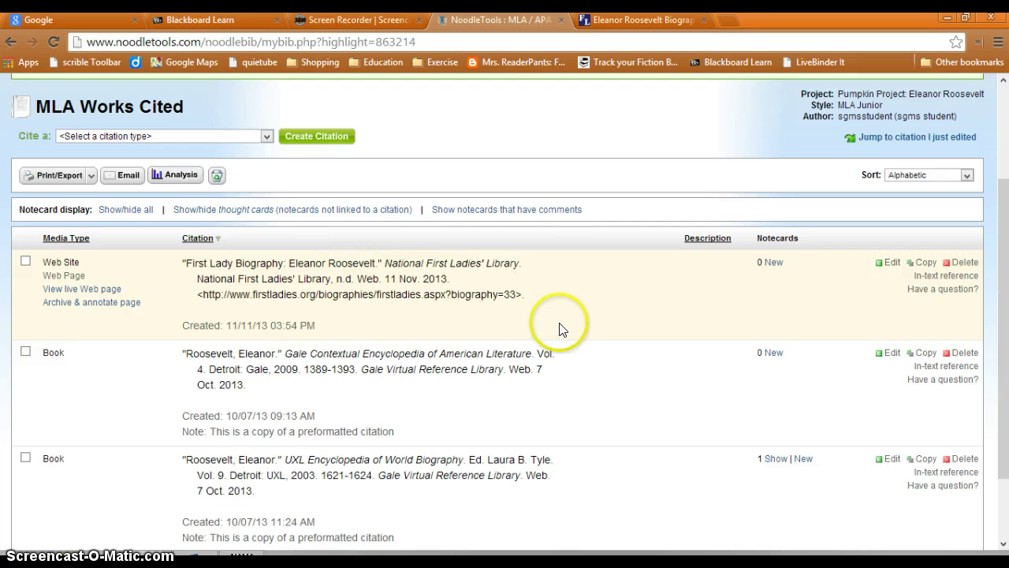
{"action": "scroll", "coordinate": [560, 326], "scroll_direction": "down", "scroll_amount": 1}
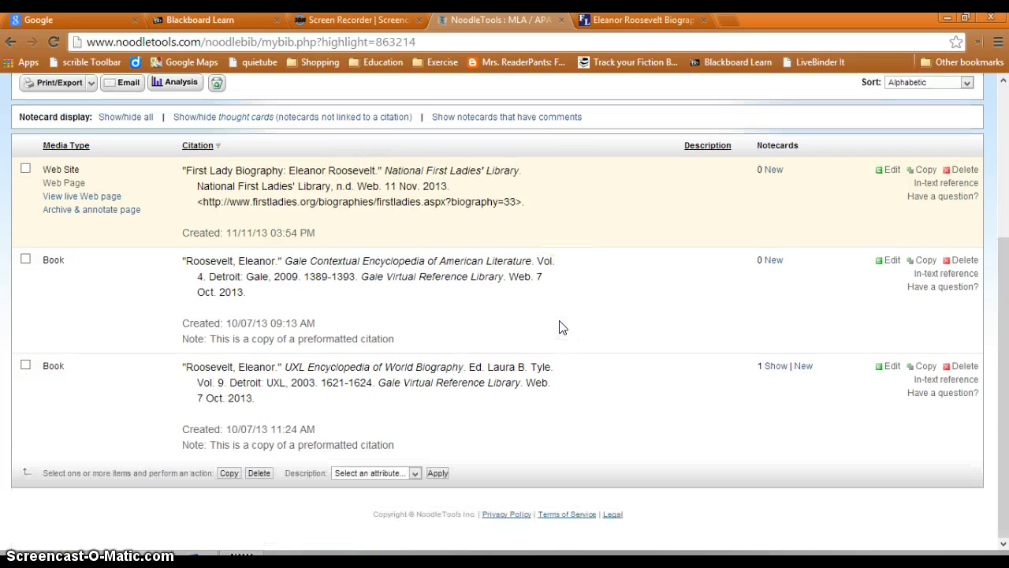
{"action": "scroll", "coordinate": [560, 326], "scroll_direction": "up", "scroll_amount": 3}
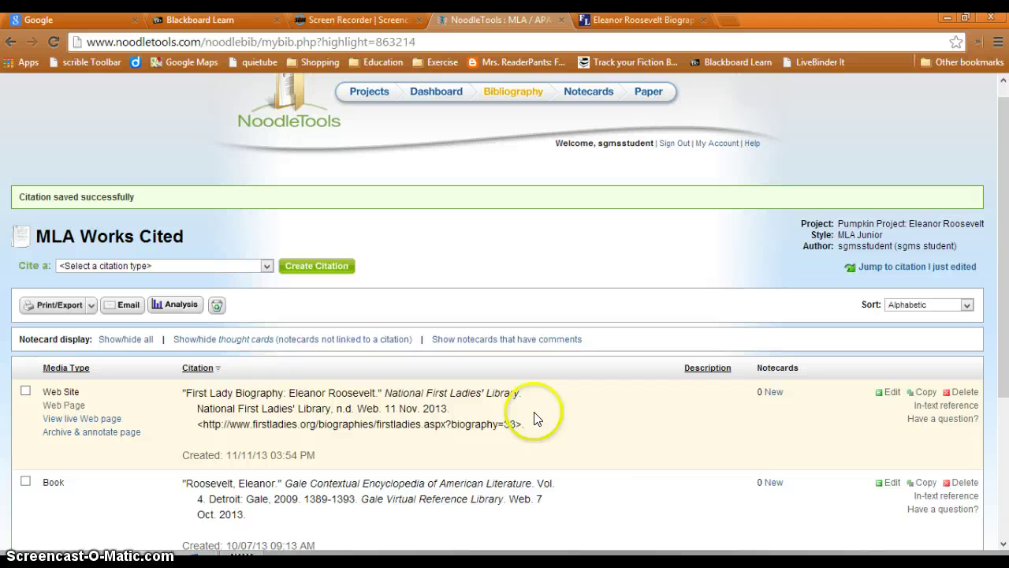